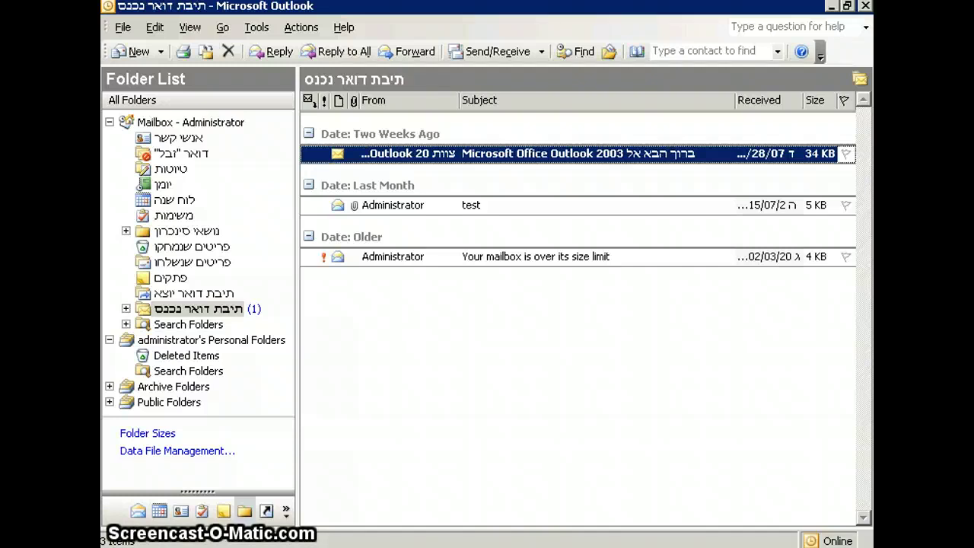
left_click(127, 29)
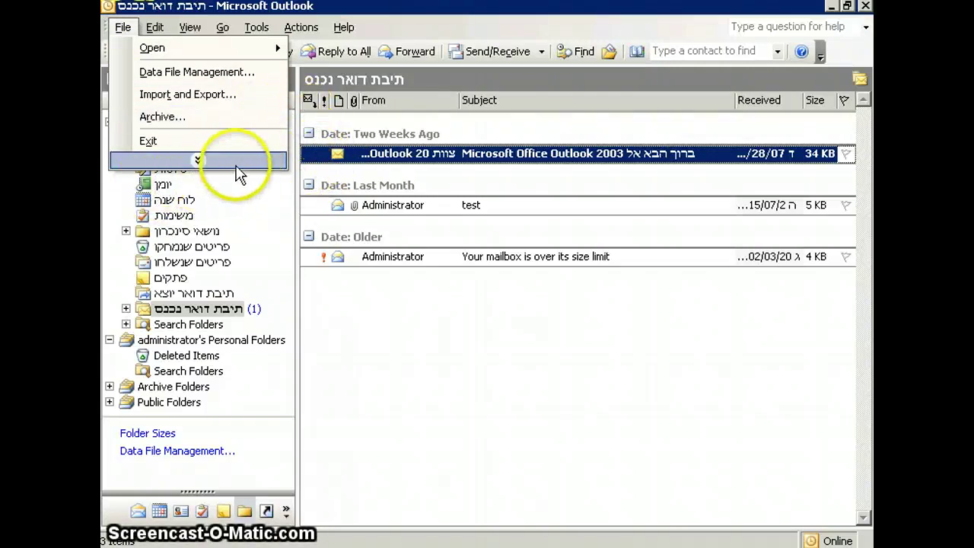
left_click(164, 161)
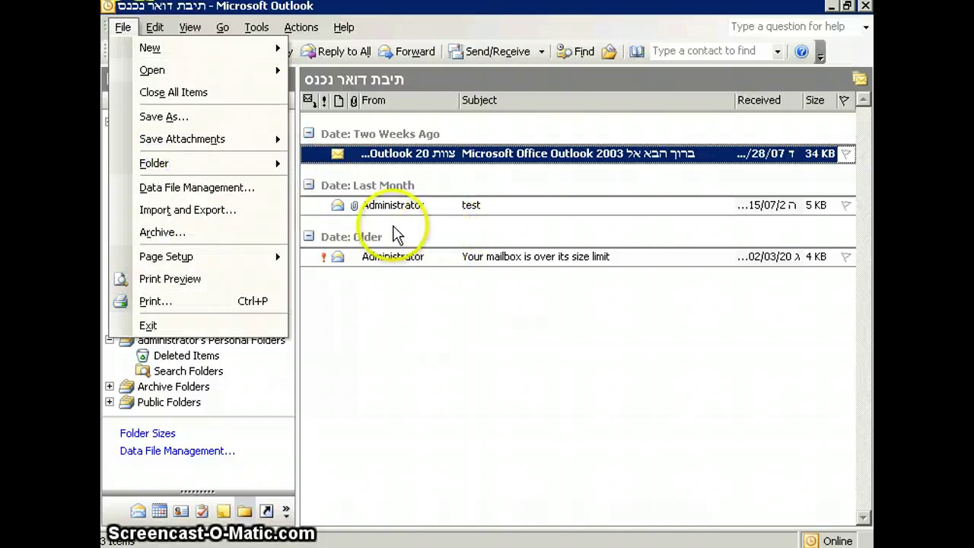
left_click(169, 233)
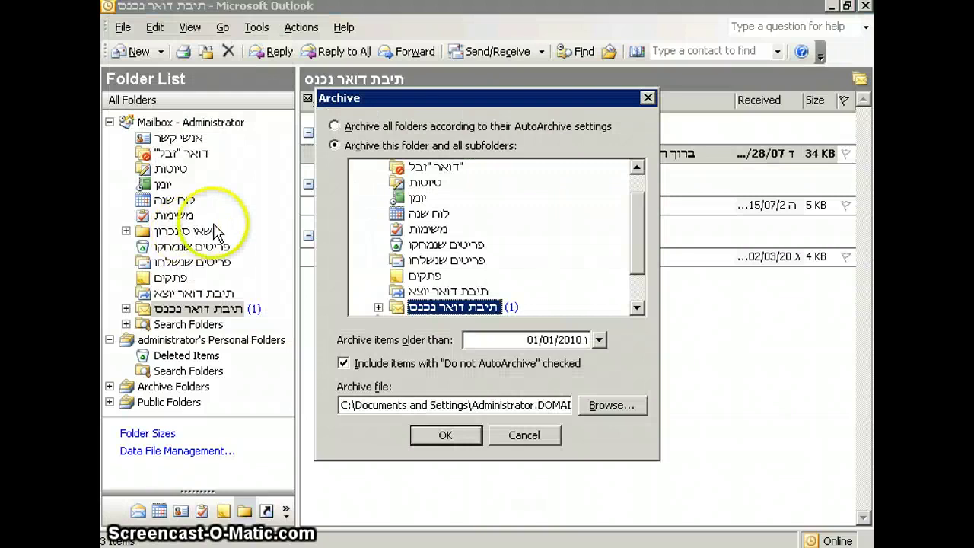
left_click_drag(638, 219, 629, 185)
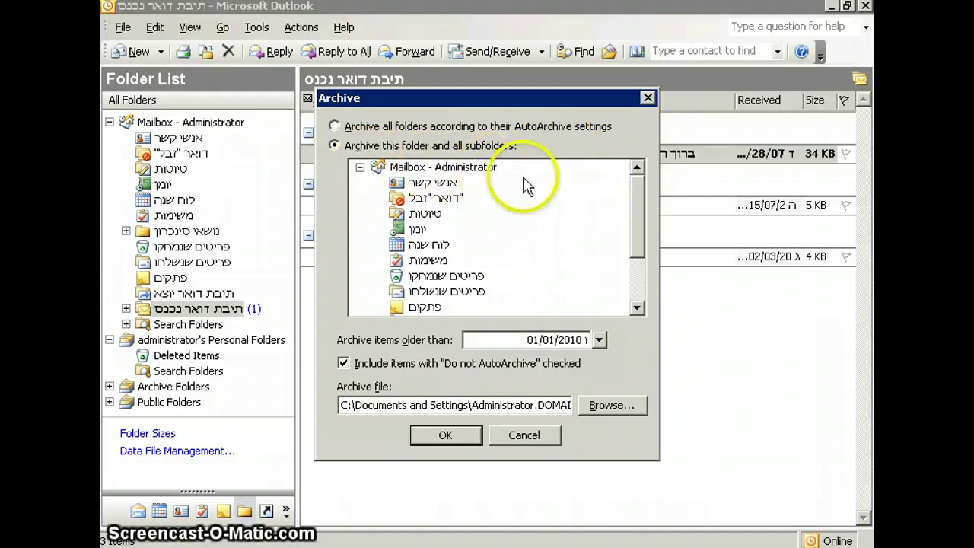
left_click_drag(637, 232, 630, 278)
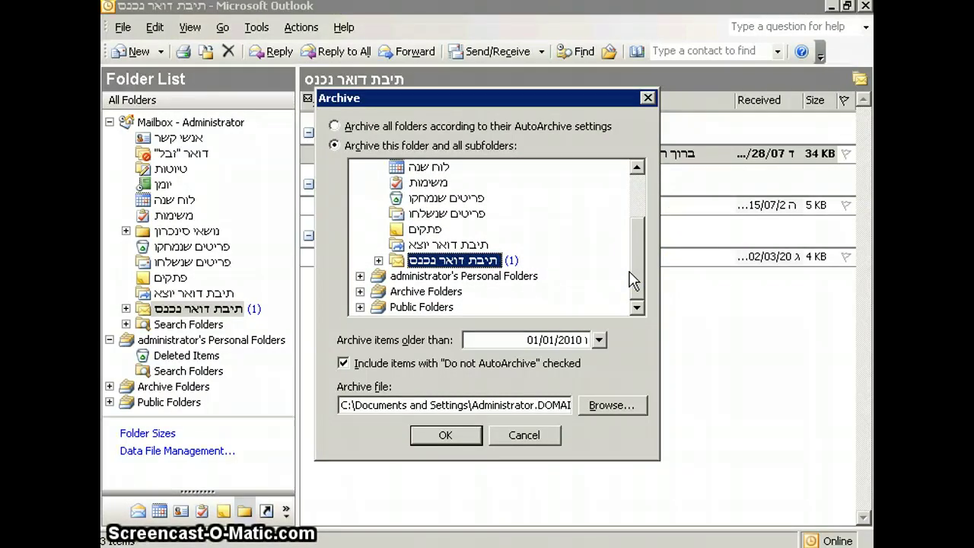
left_click(636, 211)
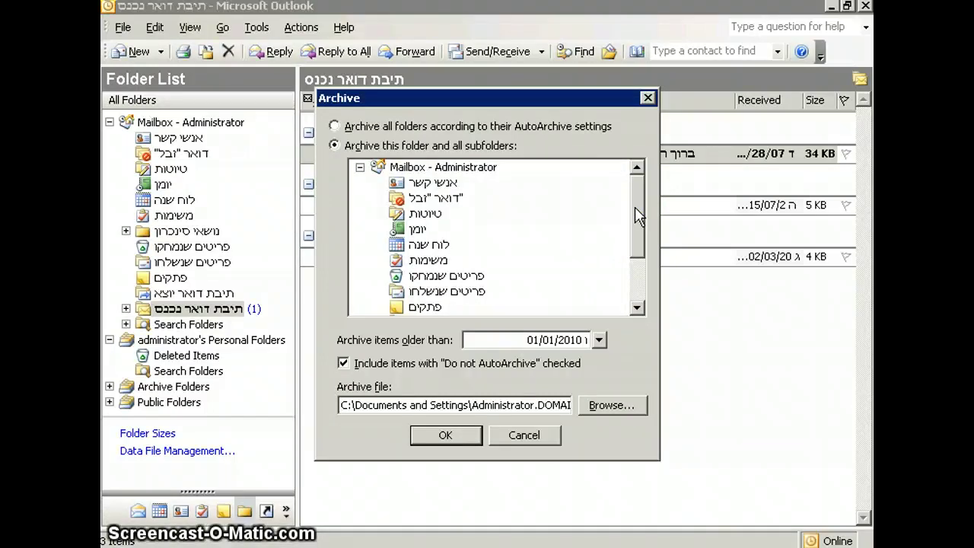
left_click(484, 176)
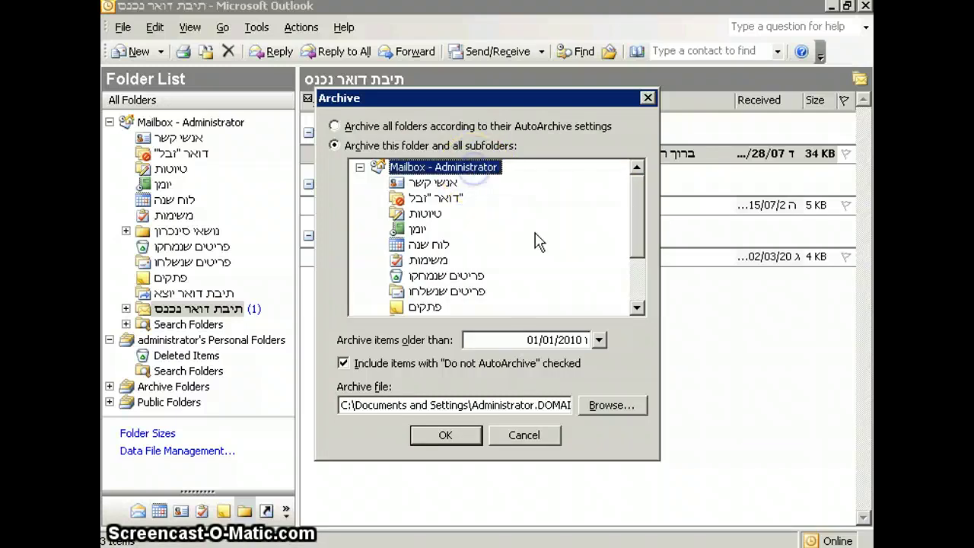
left_click(599, 340)
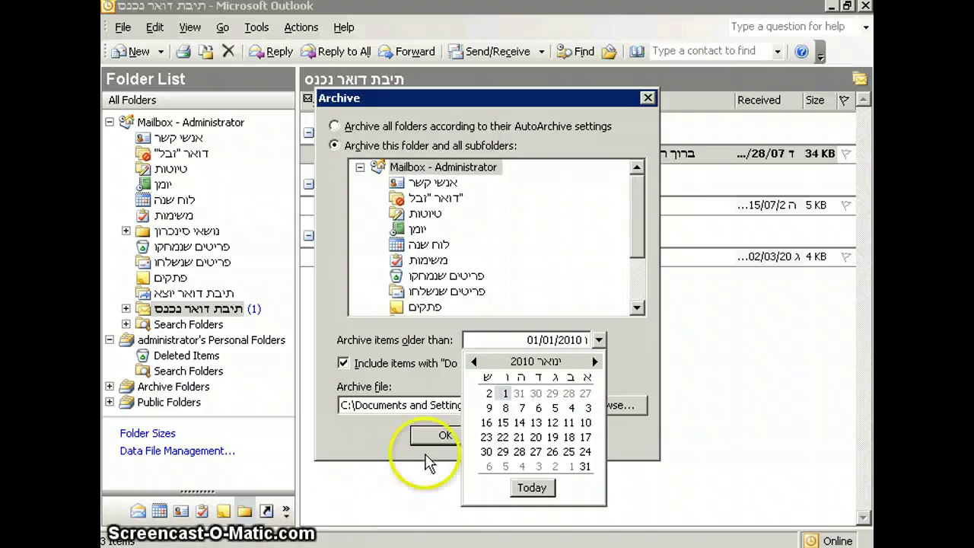
left_click(505, 393)
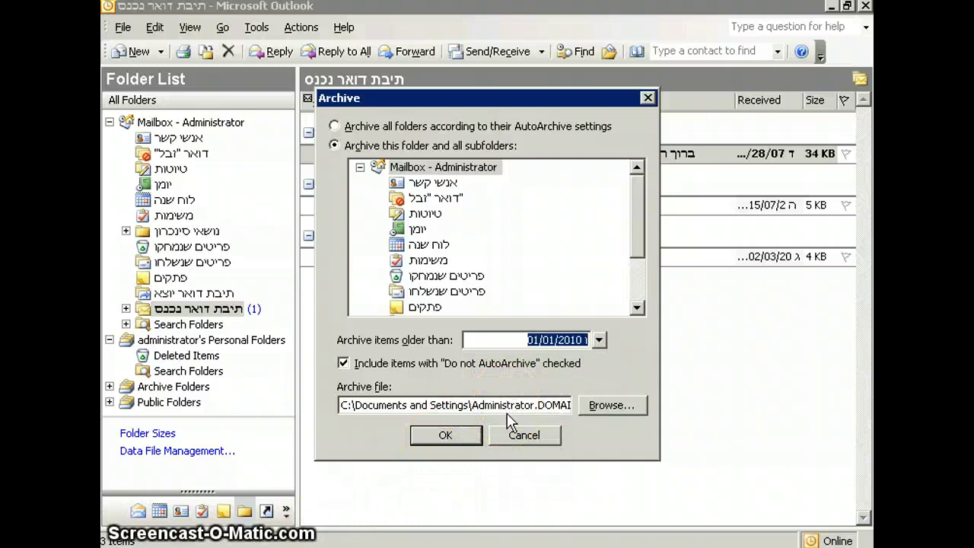
left_click(393, 364)
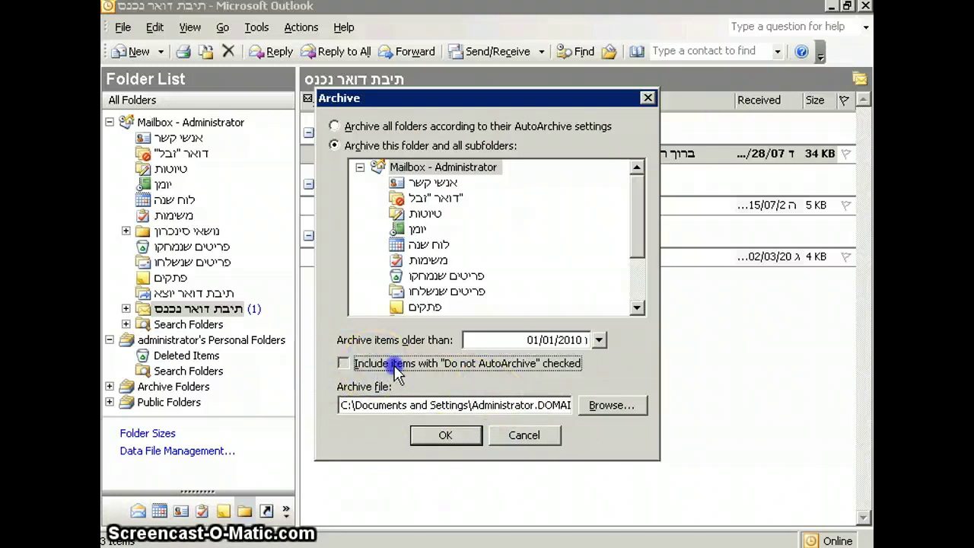
left_click(394, 364)
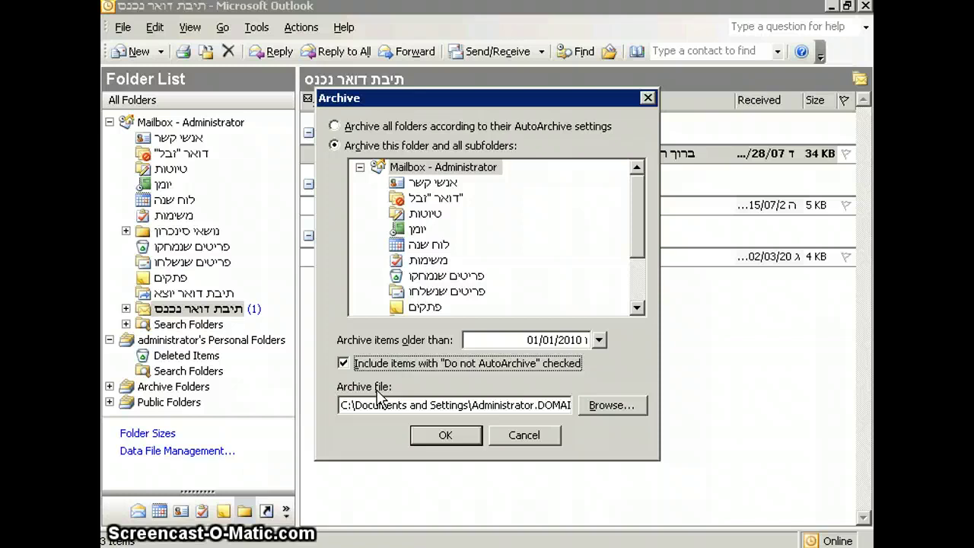
left_click(546, 435)
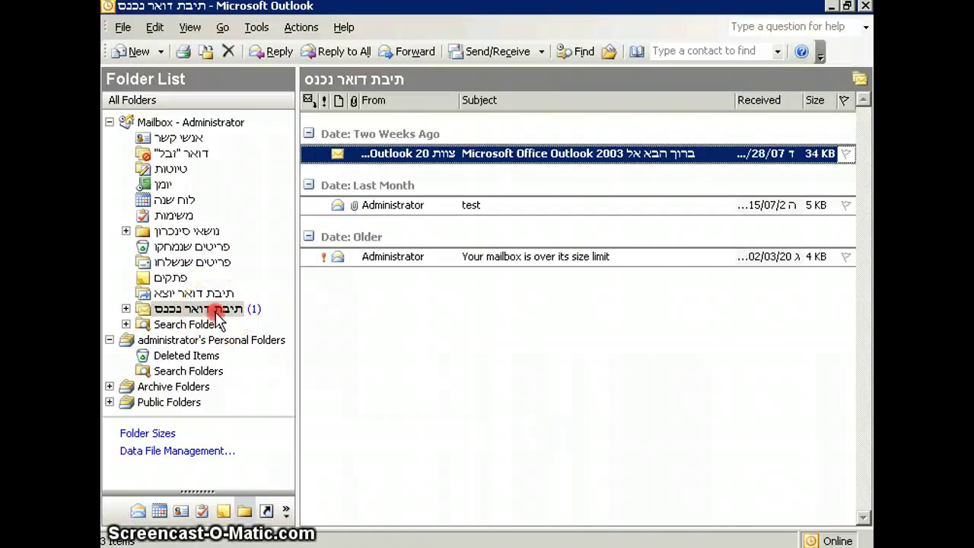
Review the AutoArchive settings in the properties of the inbox folder (תיבת דואר נכנס).
right_click(217, 314)
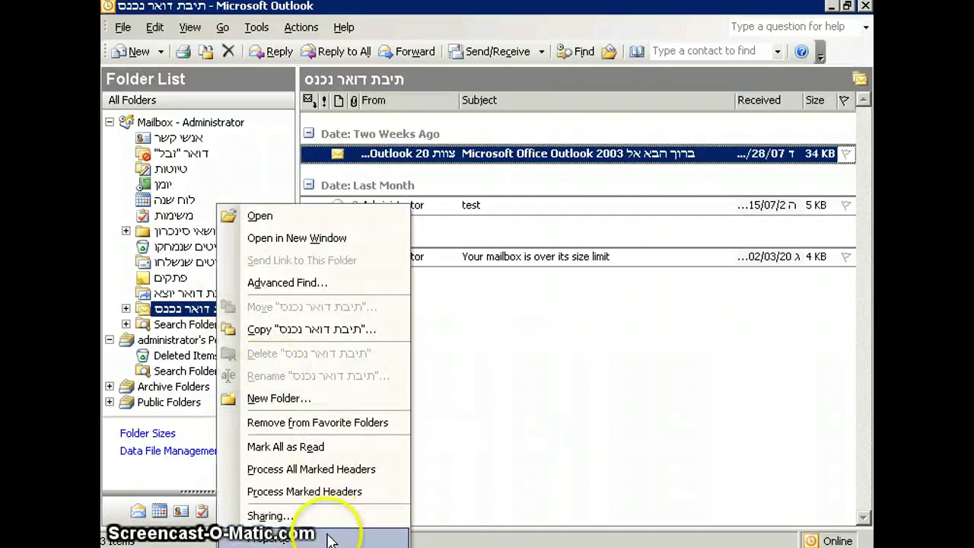
left_click(331, 539)
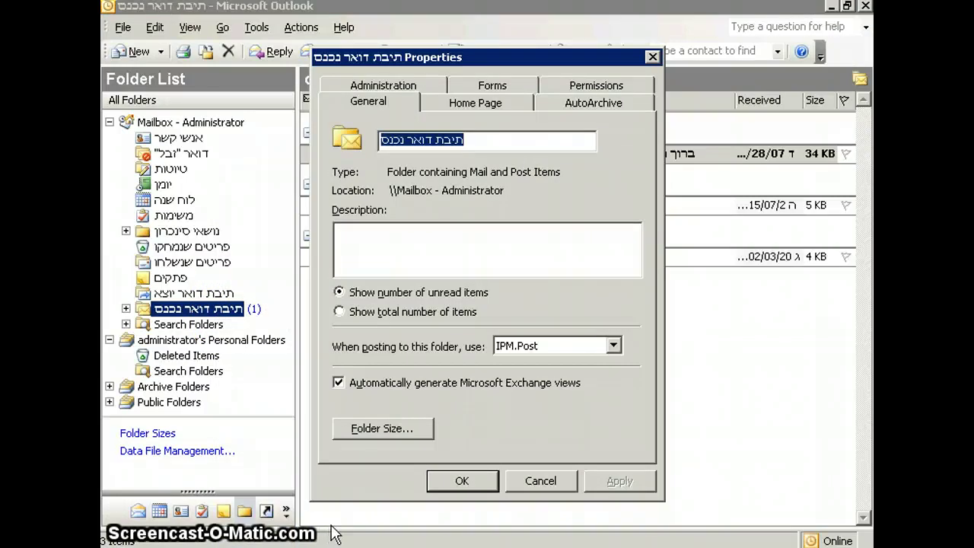
left_click(623, 104)
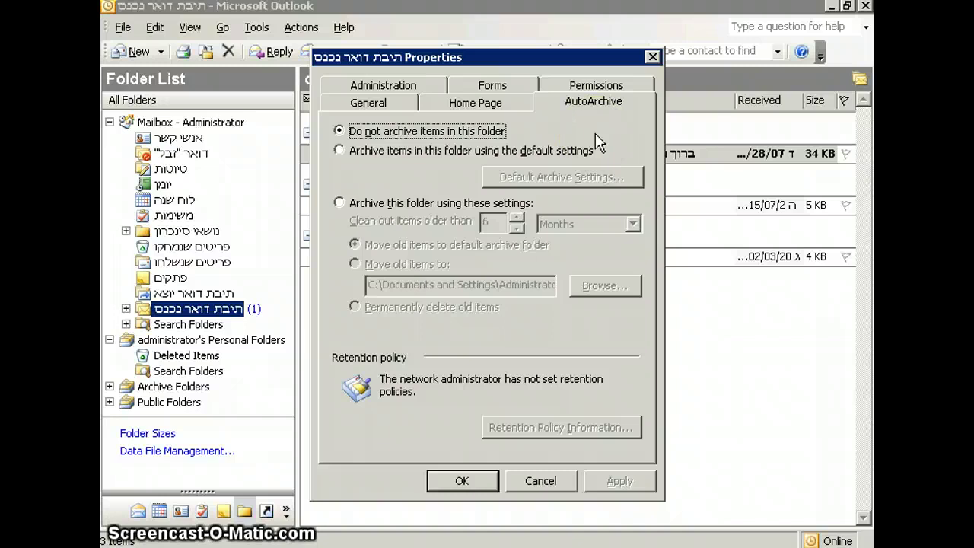
left_click_drag(598, 142, 524, 134)
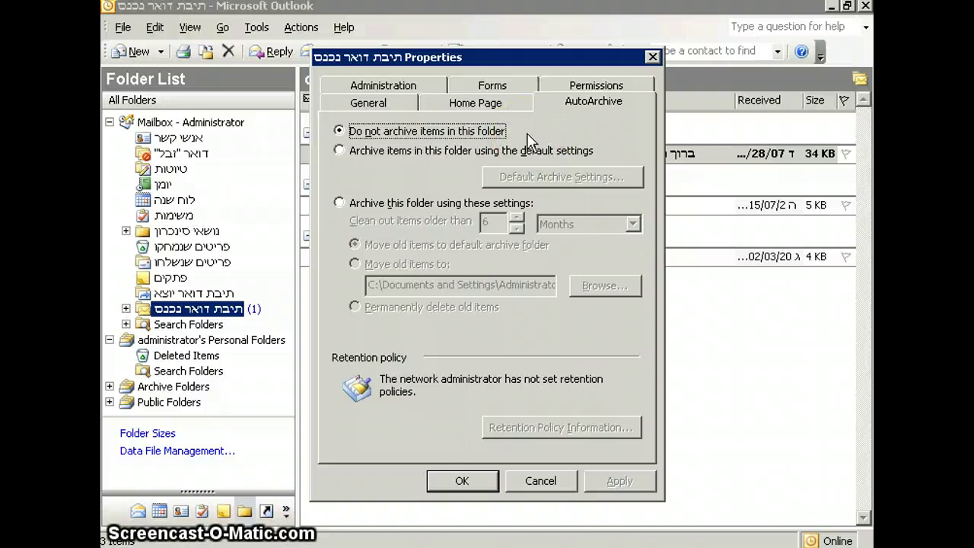
left_click(532, 487)
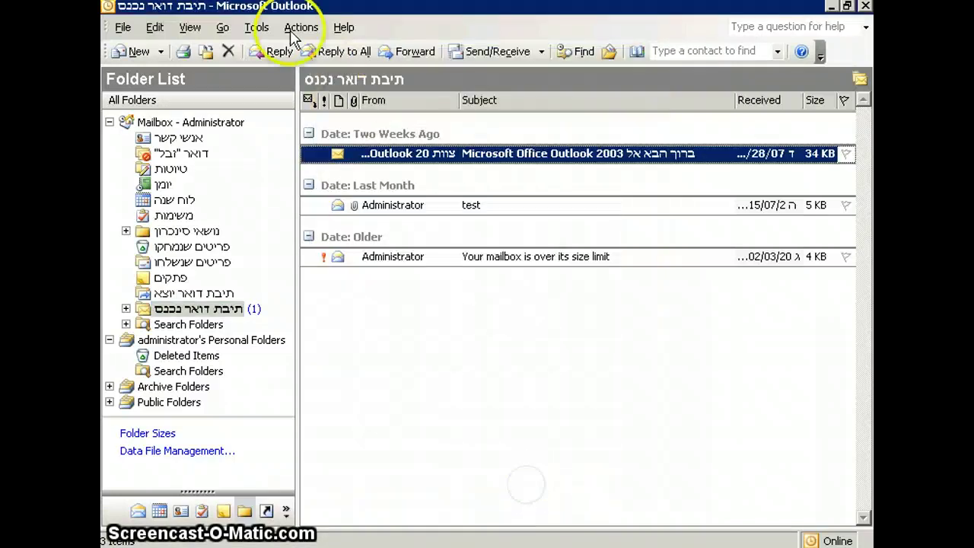
Open the manual Archive settings and keep items with "Do not AutoArchive" checked included.
left_click(122, 28)
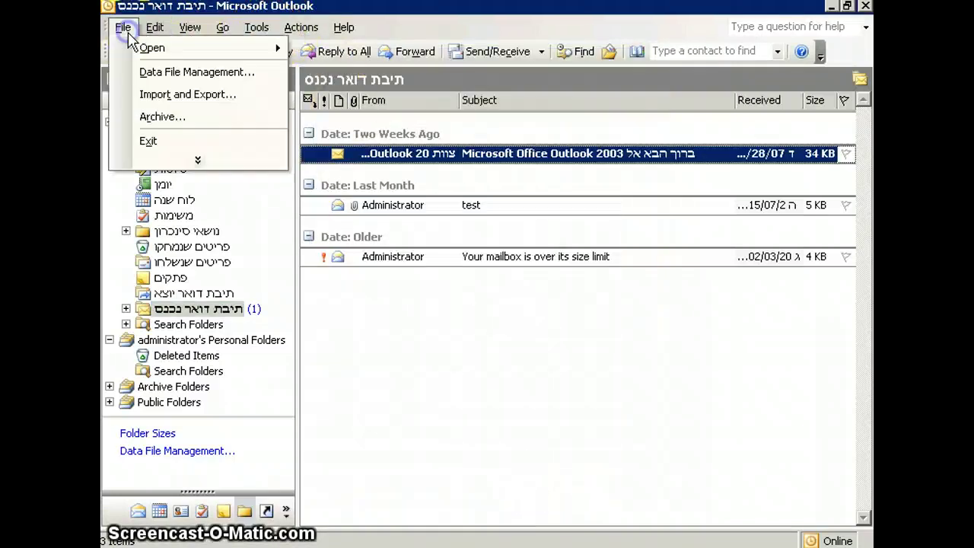
left_click(181, 120)
left_click(410, 365)
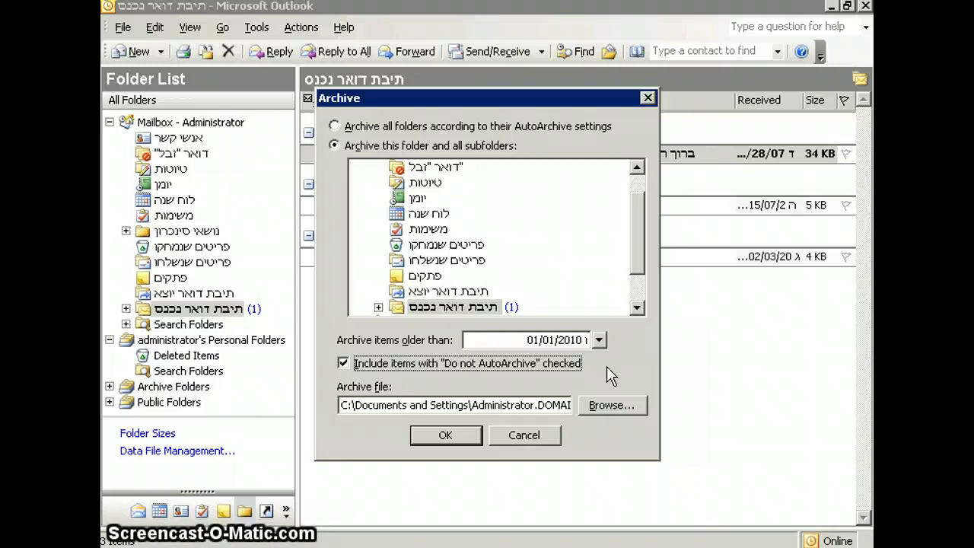
left_click(404, 365)
left_click(466, 362)
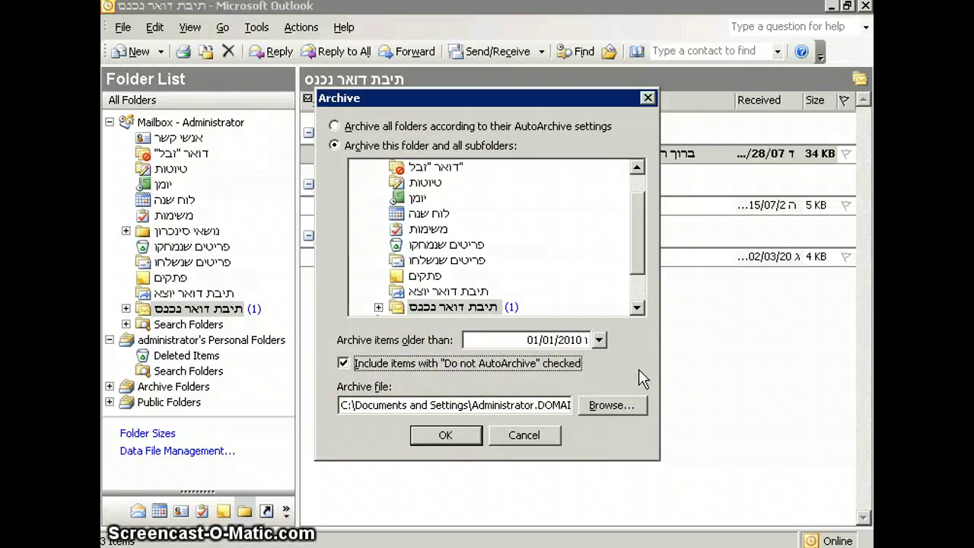
Inspect the archive file's full path through to the file name at its end.
left_click(496, 397)
left_click_drag(346, 405, 578, 399)
left_click(624, 403)
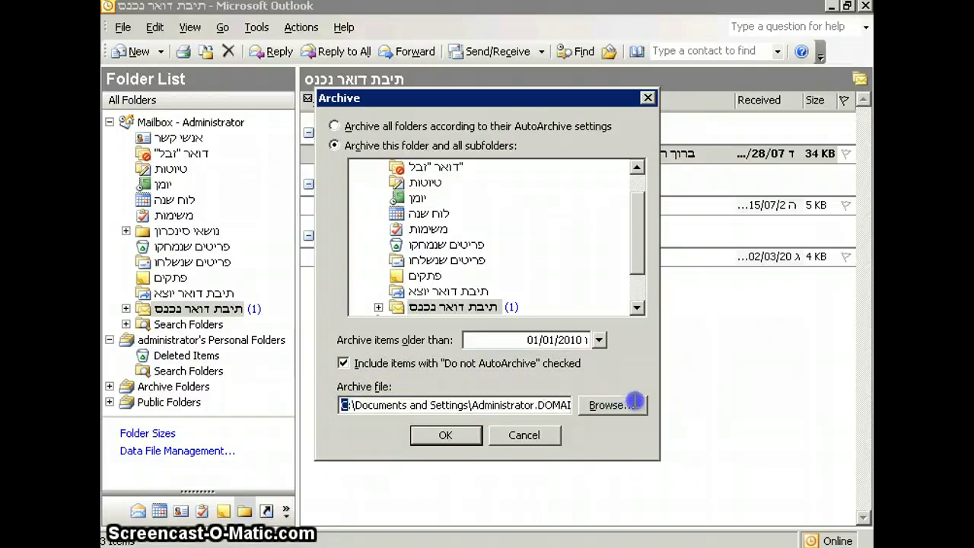
left_click(558, 405)
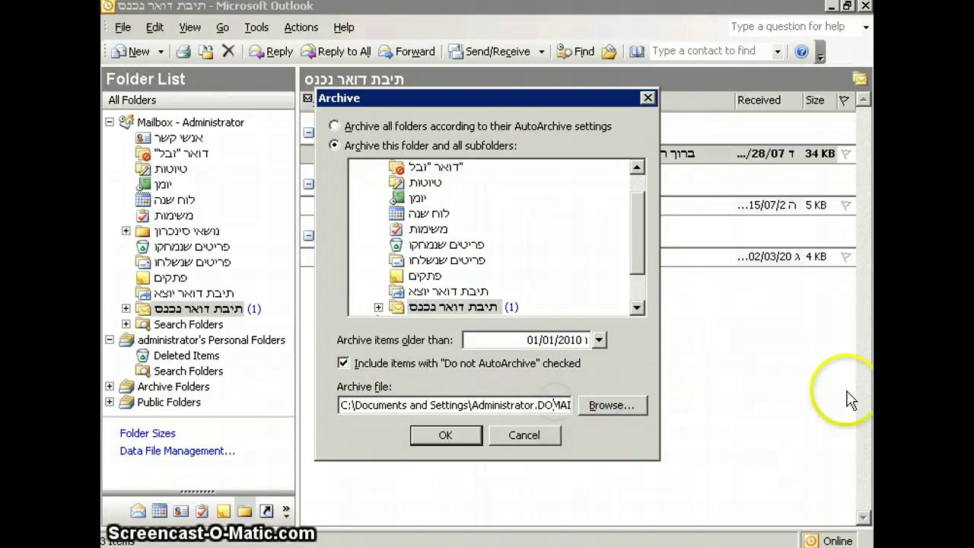
key("End")
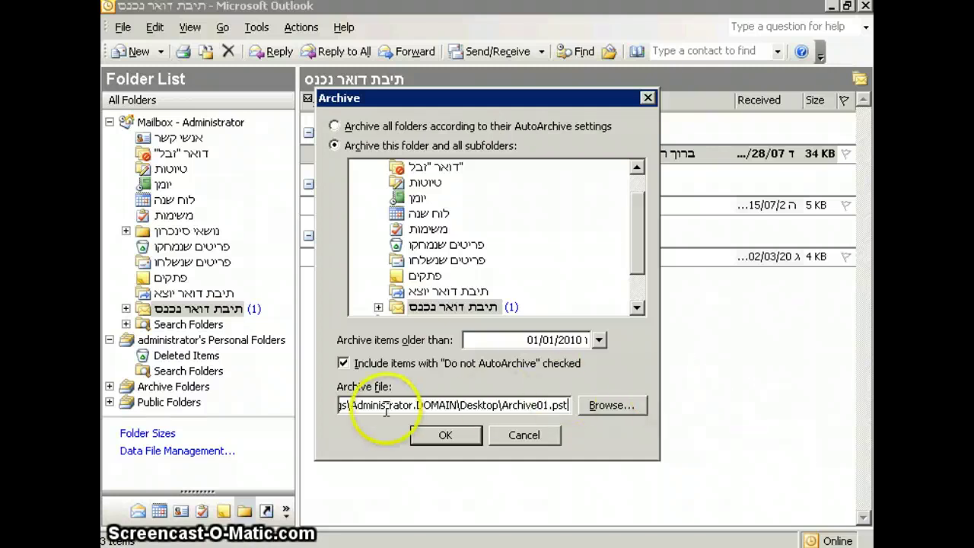
Choose Mailbox - Administrator with all its subfolders as the archive source and run the archive.
double_click(637, 166)
left_click(443, 167)
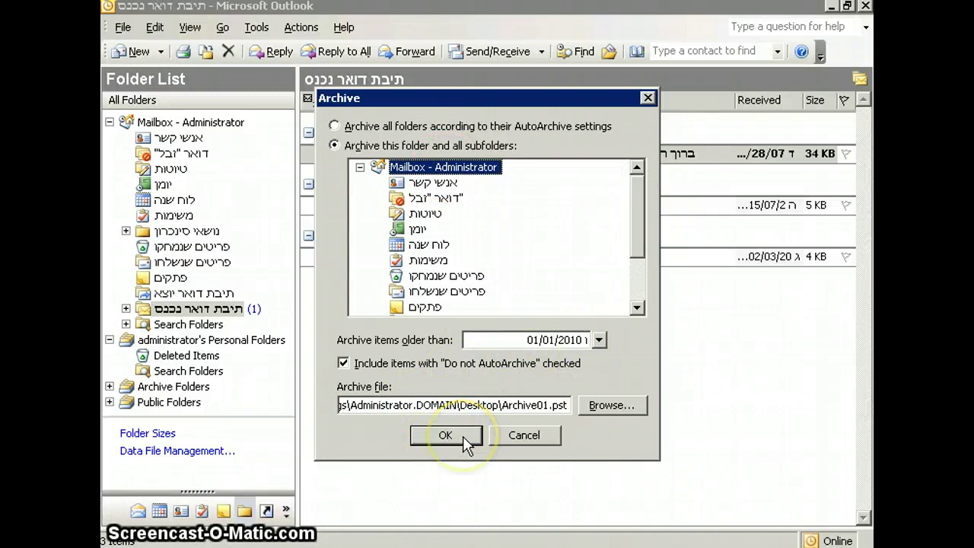
left_click(463, 438)
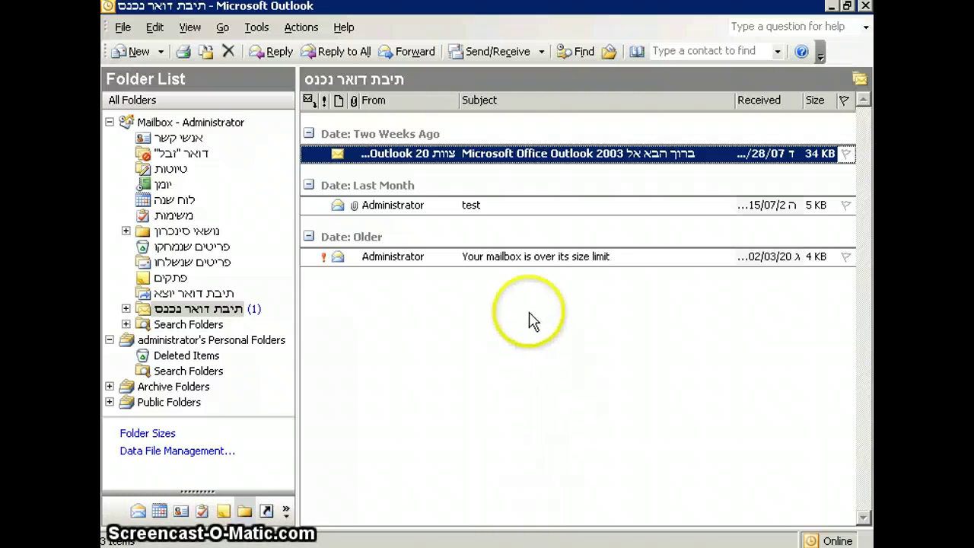
Open the AutoArchive settings from the program options.
left_click(262, 31)
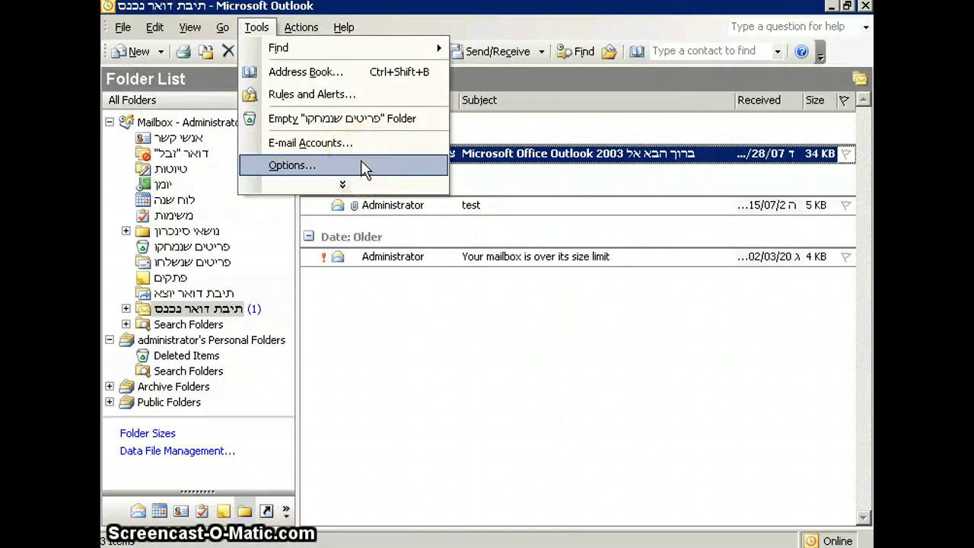
left_click(411, 187)
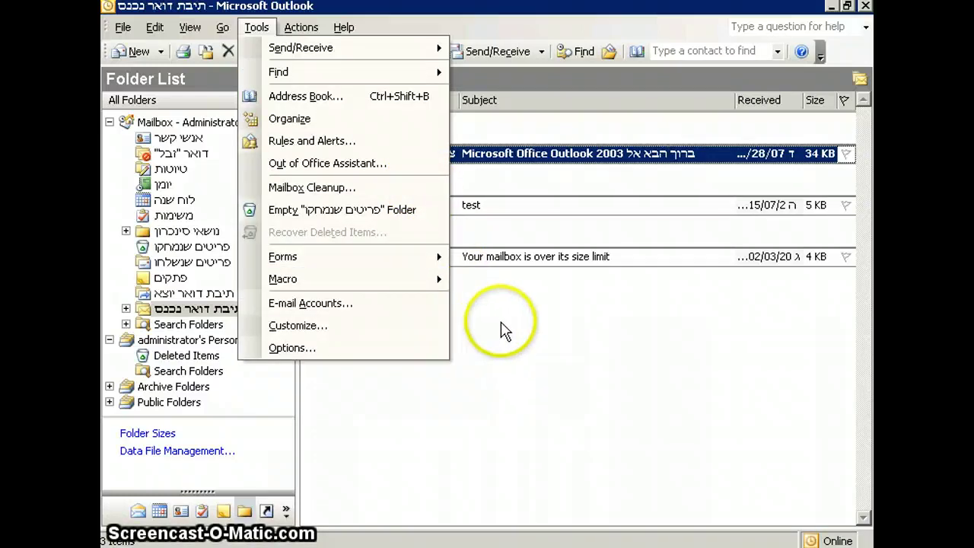
left_click(422, 358)
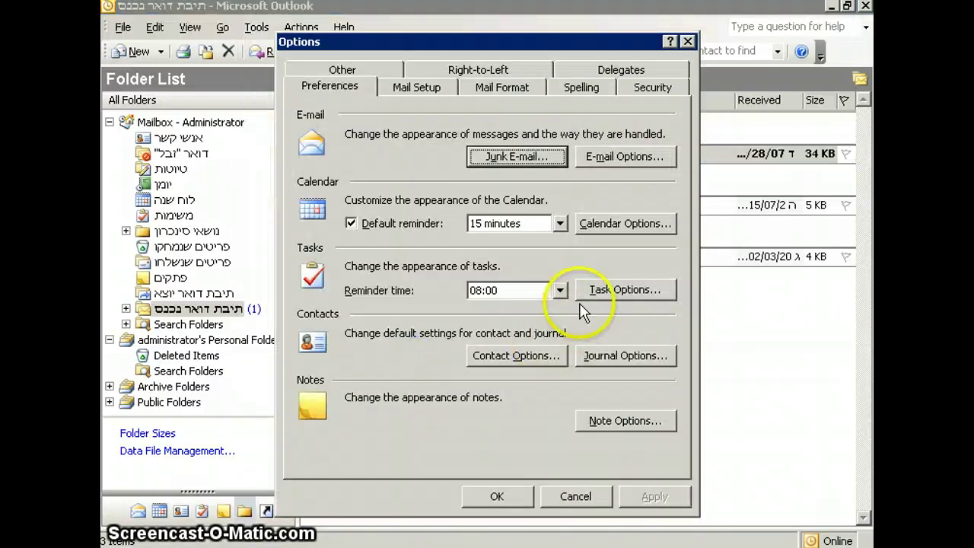
left_click(364, 70)
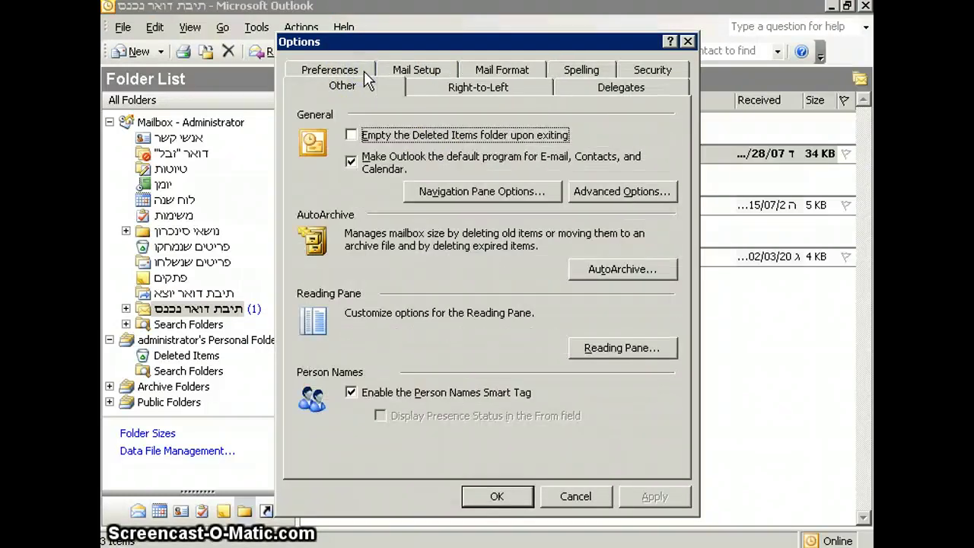
left_click(662, 270)
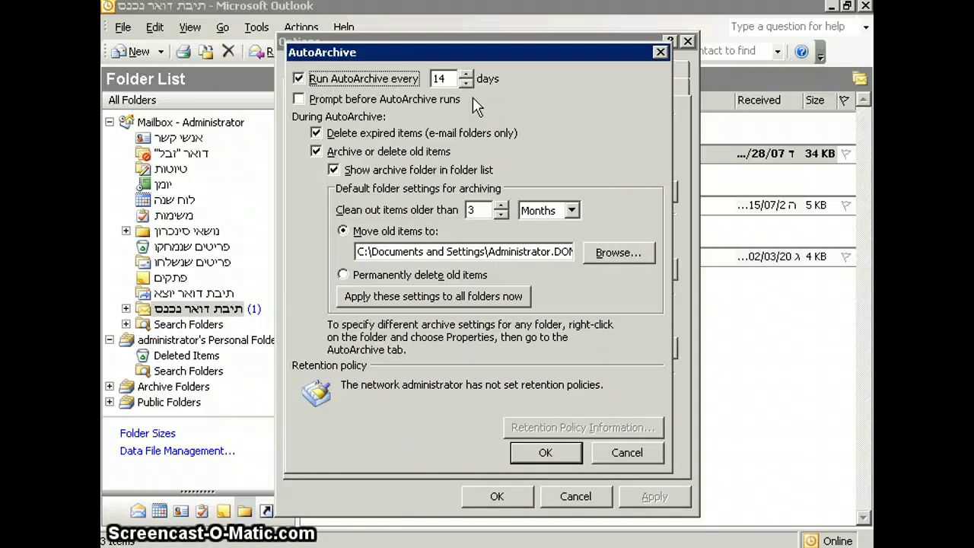
left_click(527, 133)
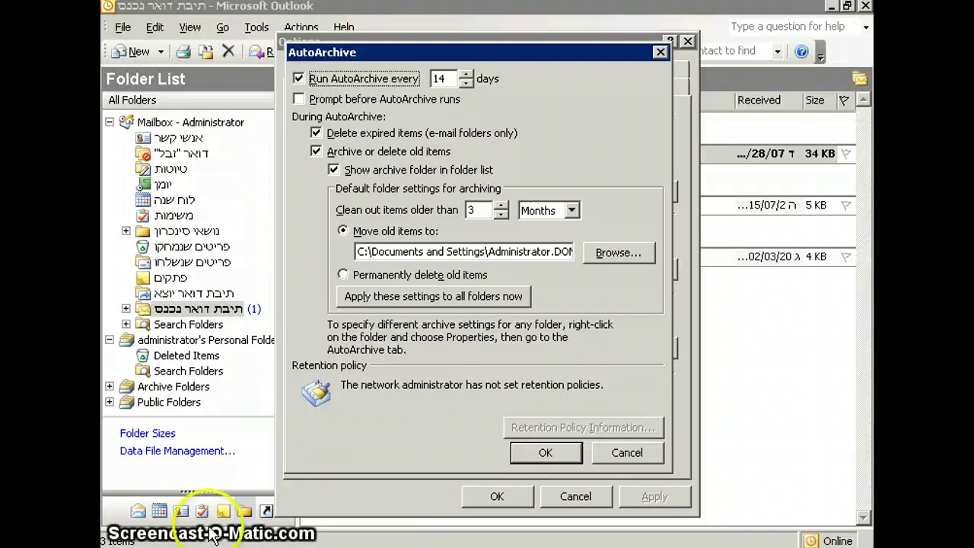
Set the unit of the age for cleaning out old items to Months.
left_click(479, 210)
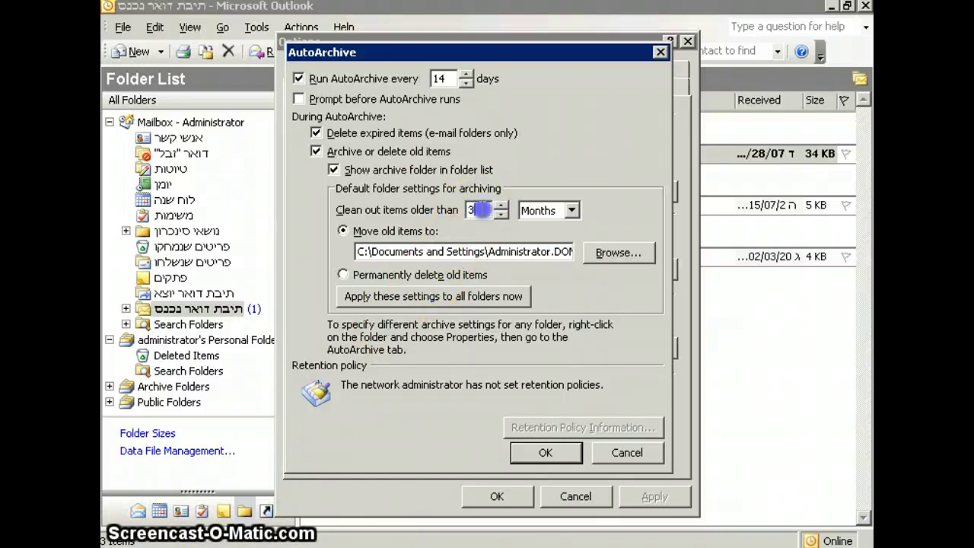
left_click(546, 216)
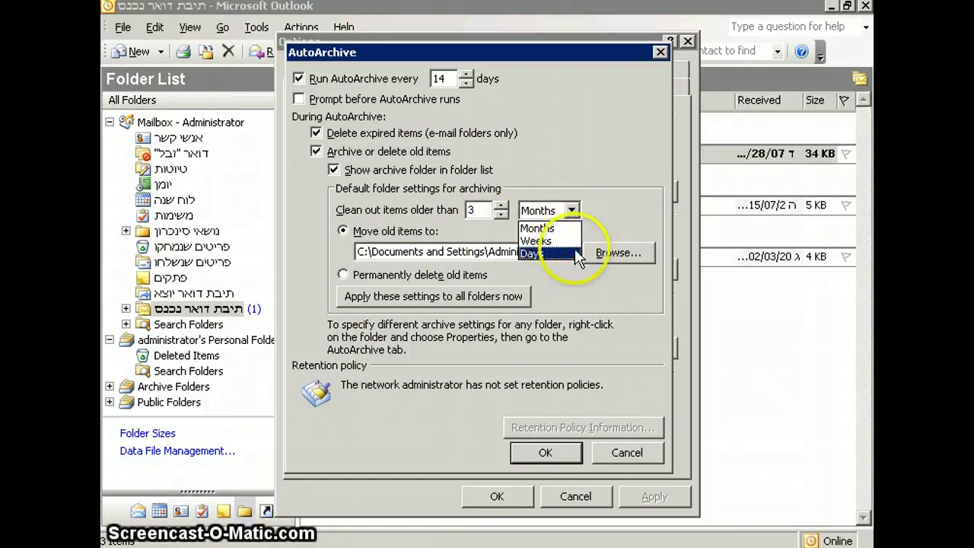
left_click(576, 229)
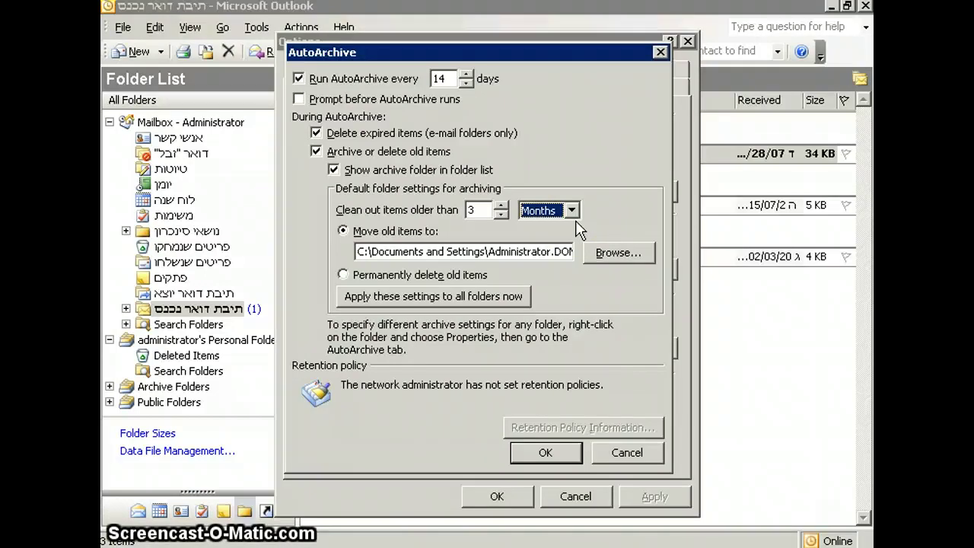
left_click(572, 211)
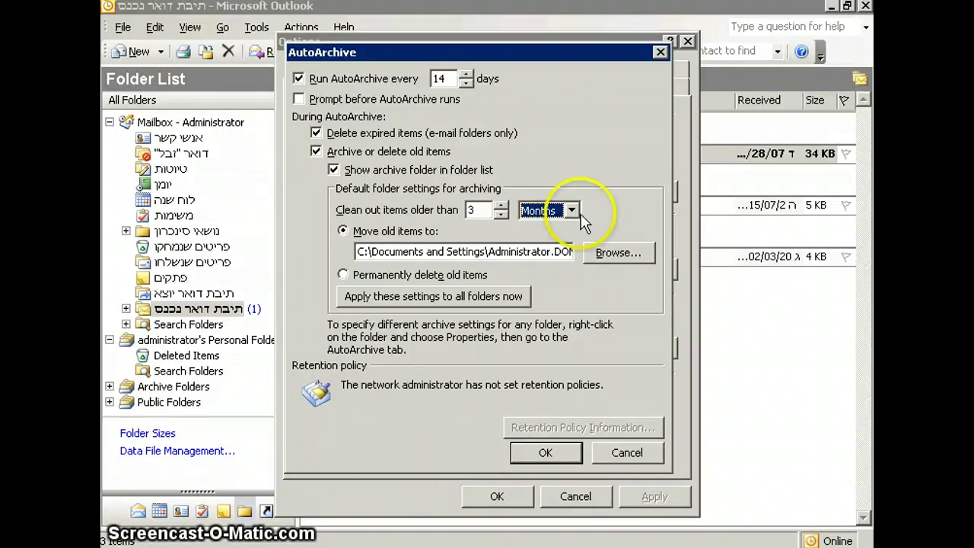
Set the age for cleaning out old items in the default folder settings to 6 Months.
left_click(537, 236)
left_click(486, 211)
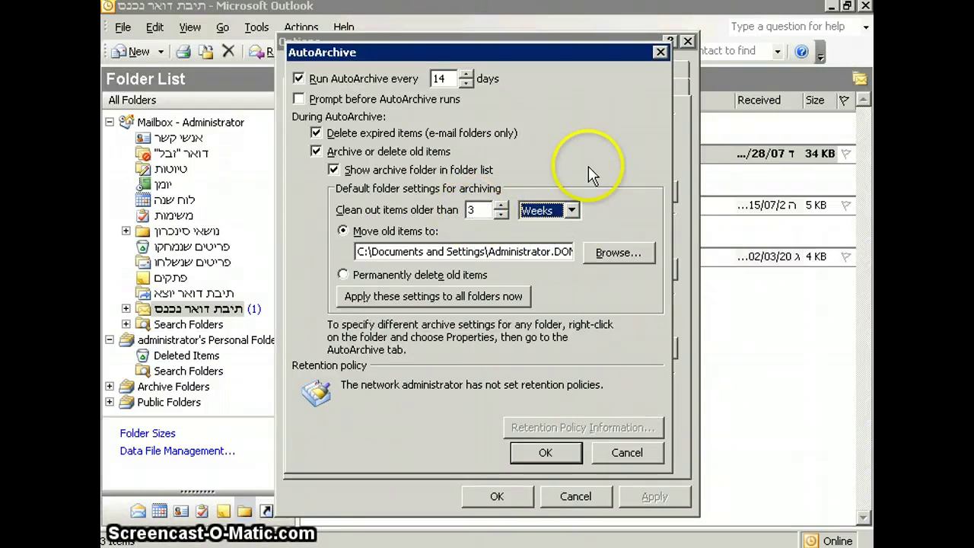
left_click(476, 210)
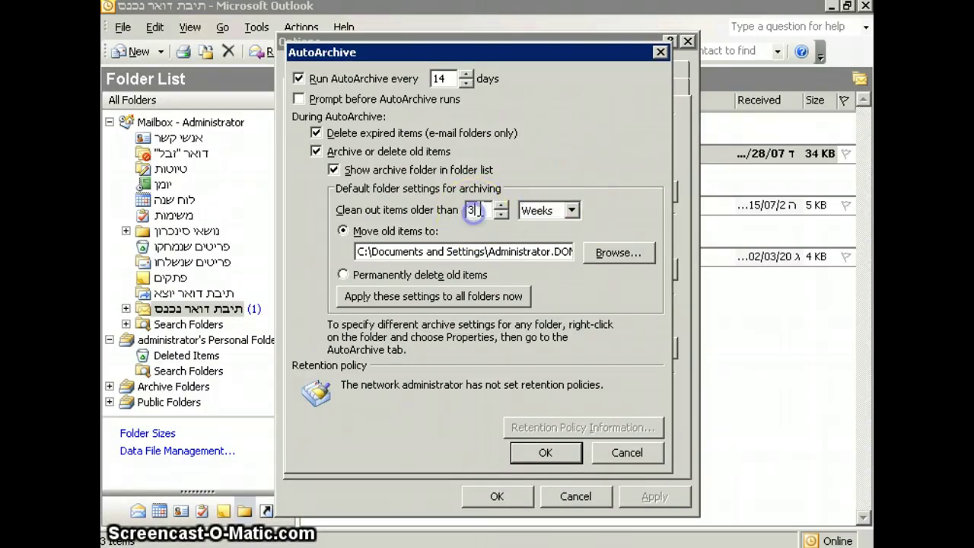
left_click(500, 205)
left_click(500, 205)
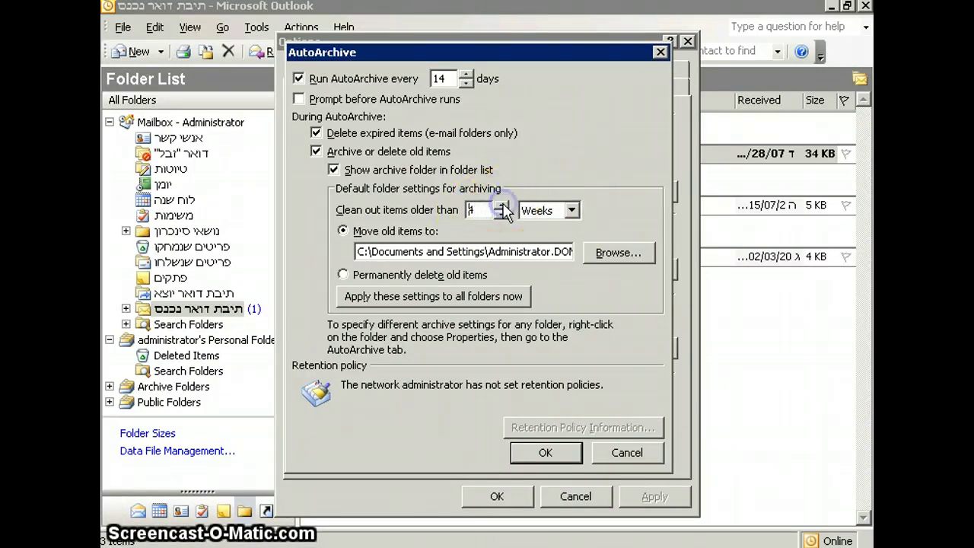
left_click(501, 205)
left_click(568, 211)
left_click(537, 228)
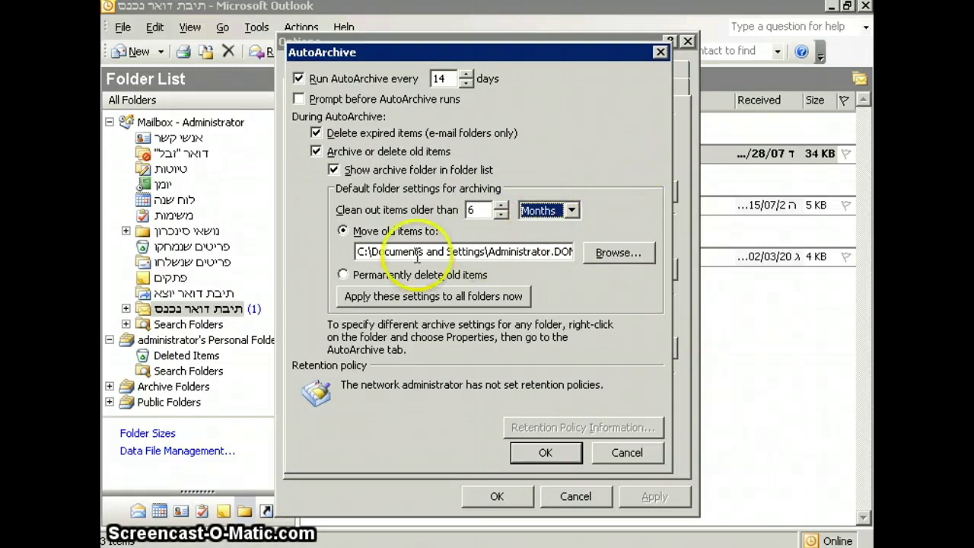
Check the end of the archive file's path, then apply the archiving settings to all folders and save the options.
left_click_drag(358, 252, 700, 252)
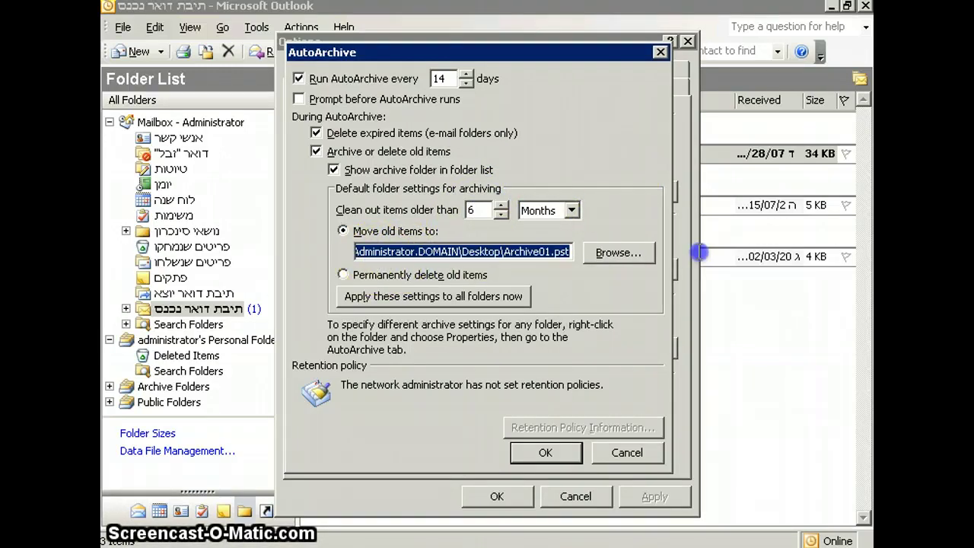
left_click(548, 254)
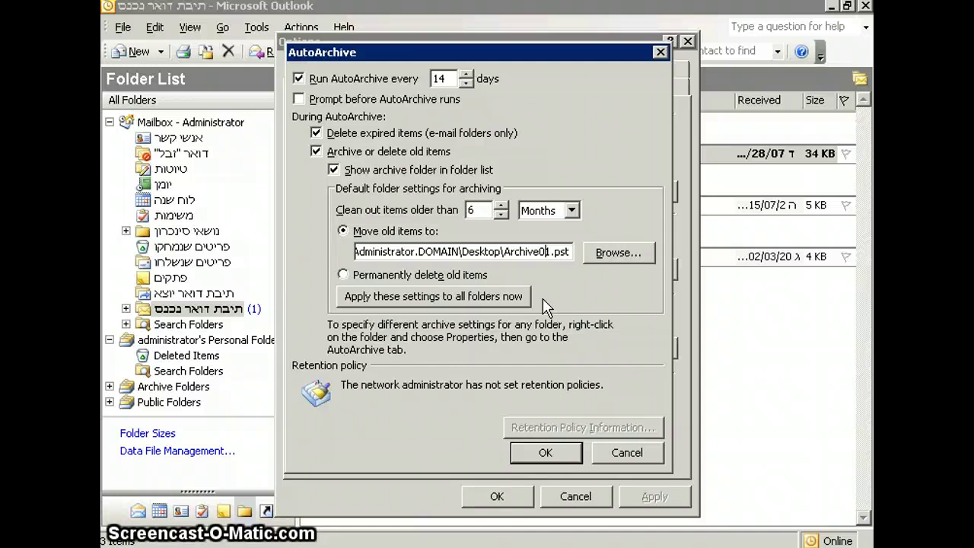
left_click(490, 297)
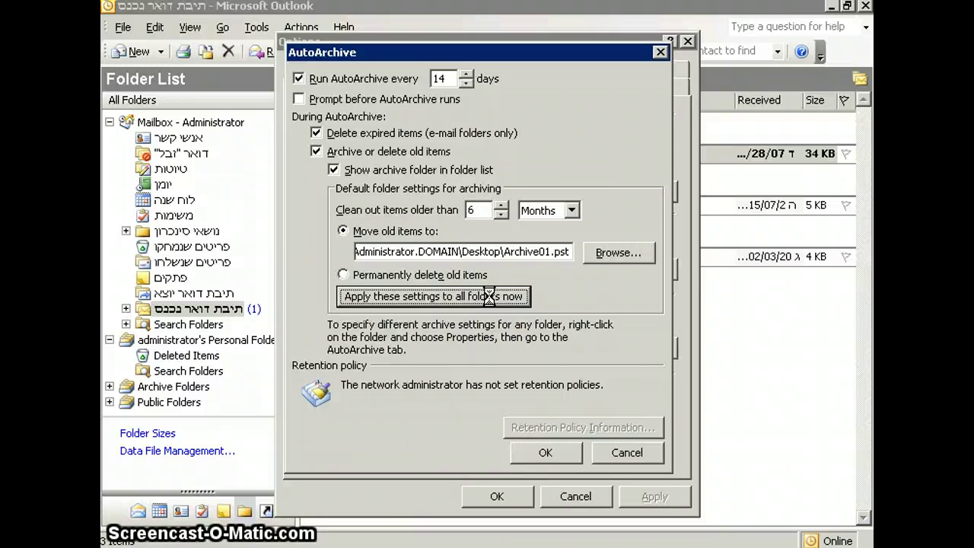
left_click(545, 452)
left_click(505, 495)
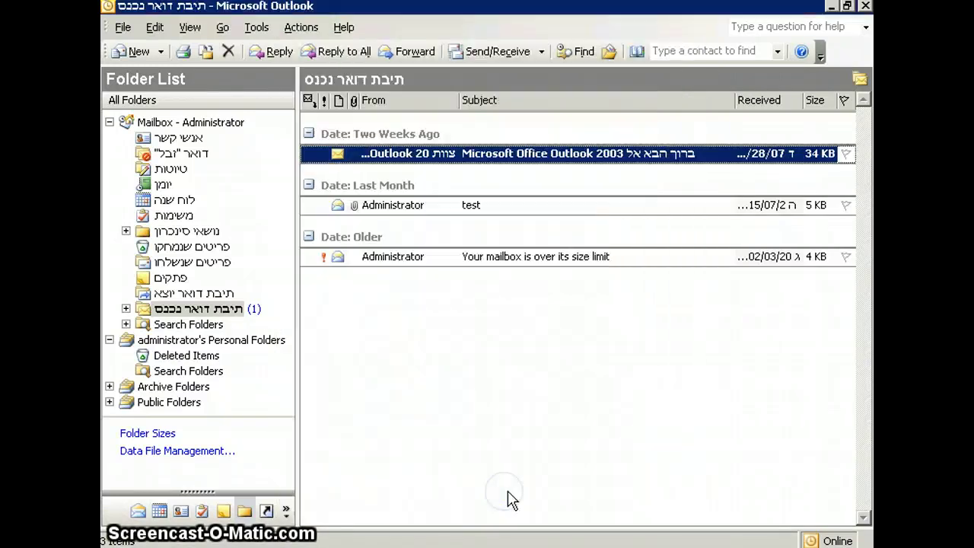